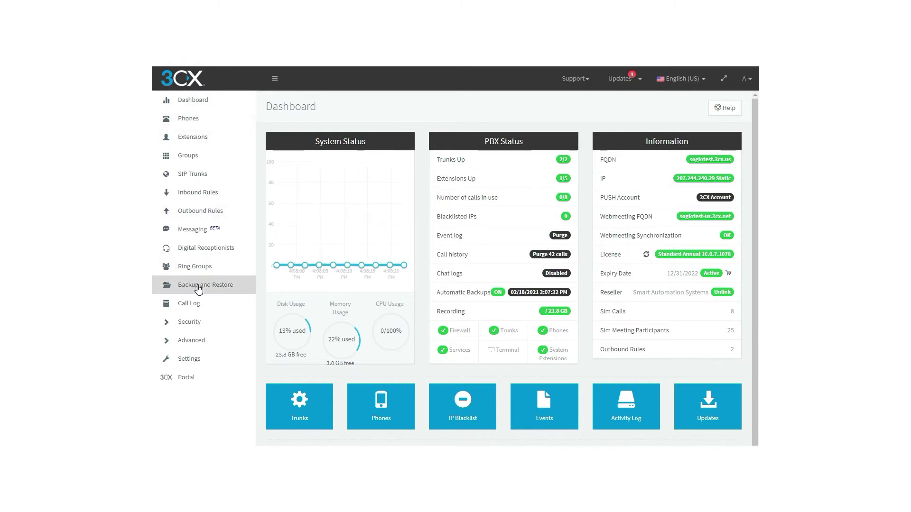
Open the backup and restore page and examine the scheduled backup's file name, creation date, size and version.
left_click(198, 289)
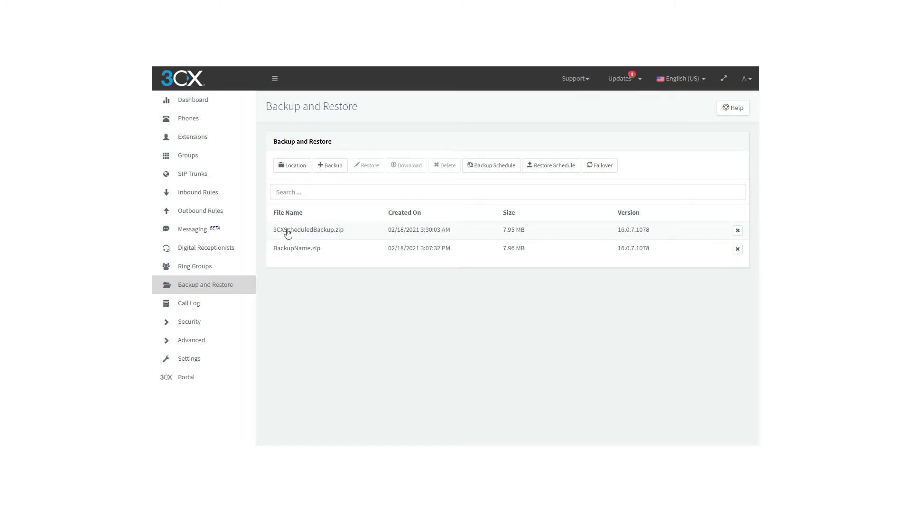
left_click_drag(348, 232, 277, 237)
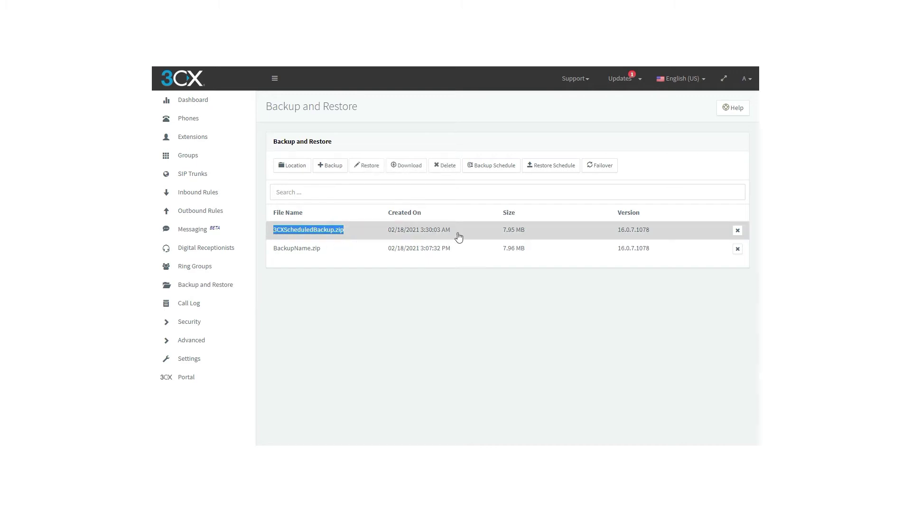
left_click_drag(459, 233, 387, 233)
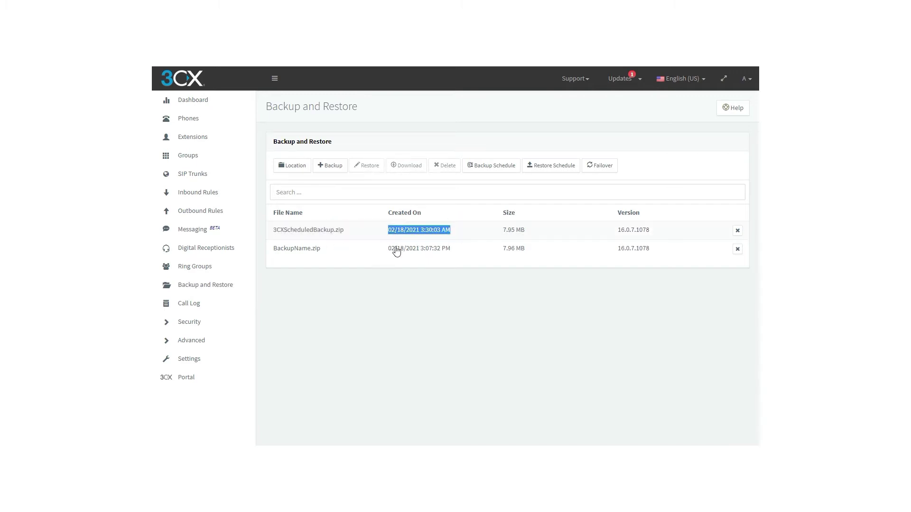
left_click_drag(531, 231, 502, 236)
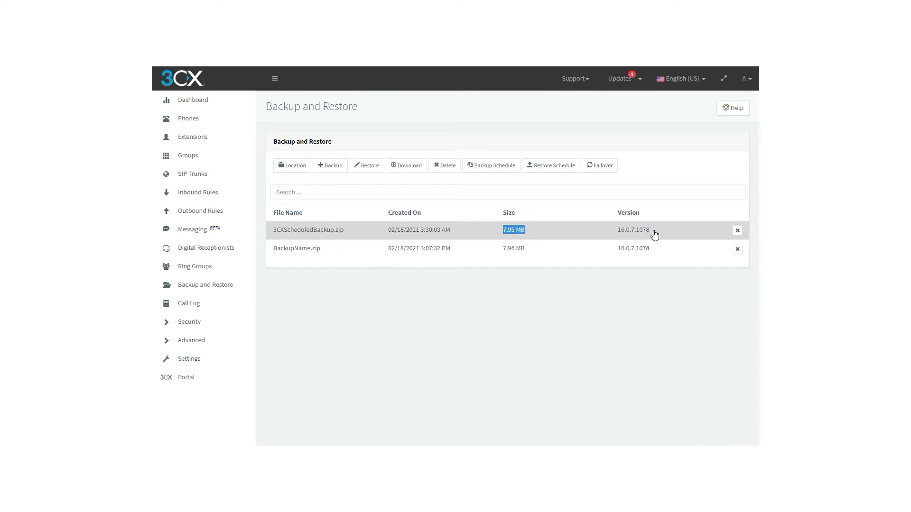
left_click_drag(653, 232, 616, 232)
left_click(583, 291)
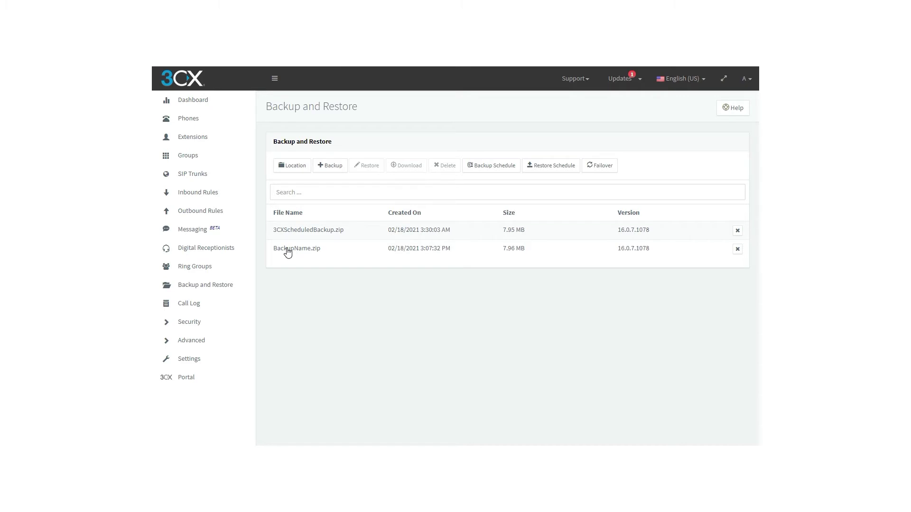
Set up a new backup and name it BackupToday.
left_click(339, 166)
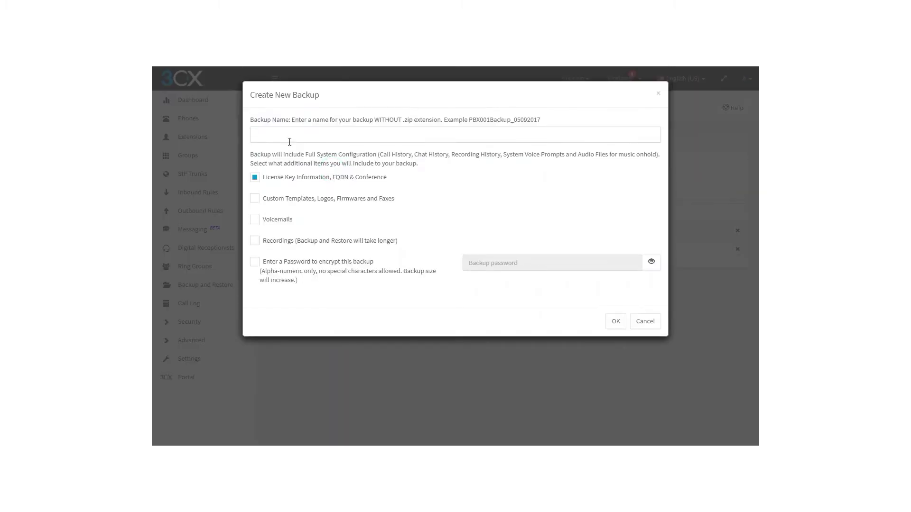
left_click(290, 141)
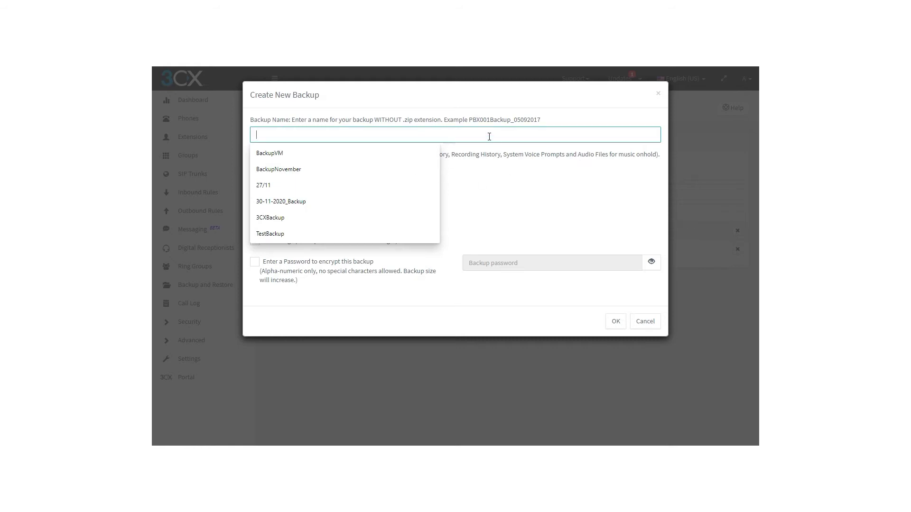
left_click(486, 151)
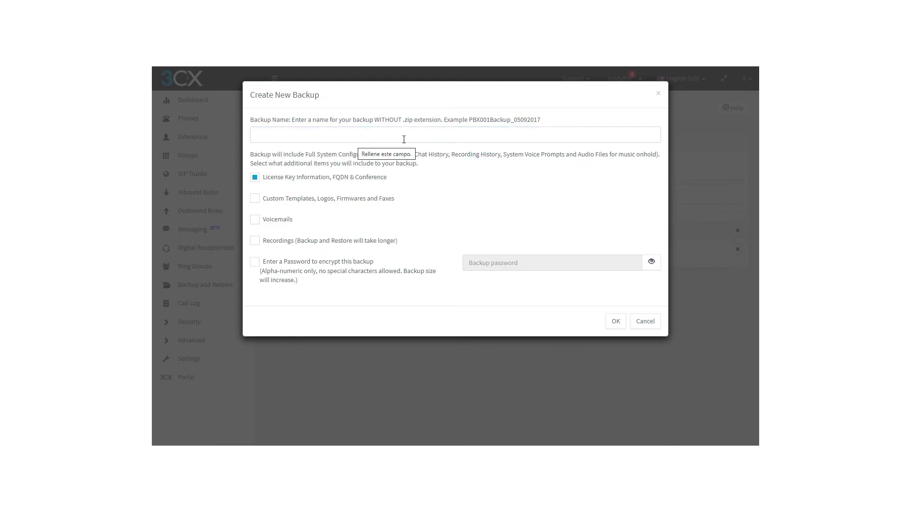
left_click_drag(251, 121, 536, 122)
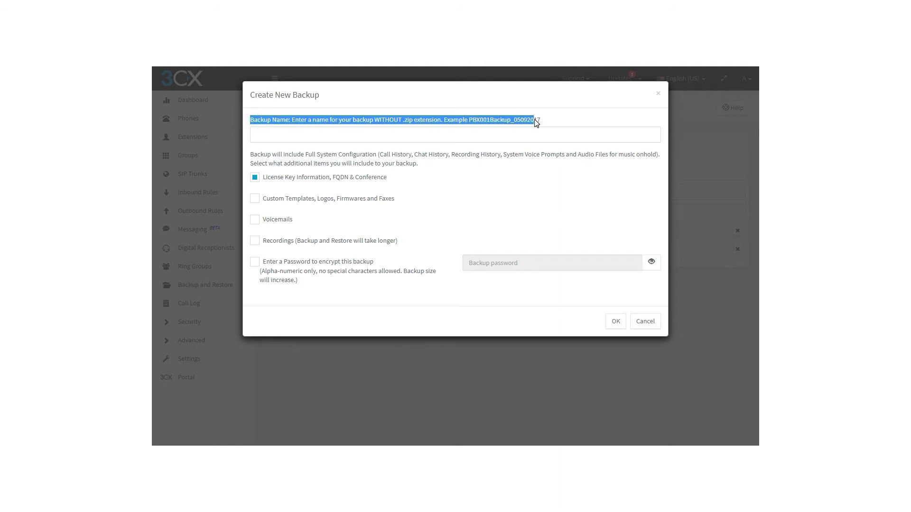
left_click(413, 134)
type("B")
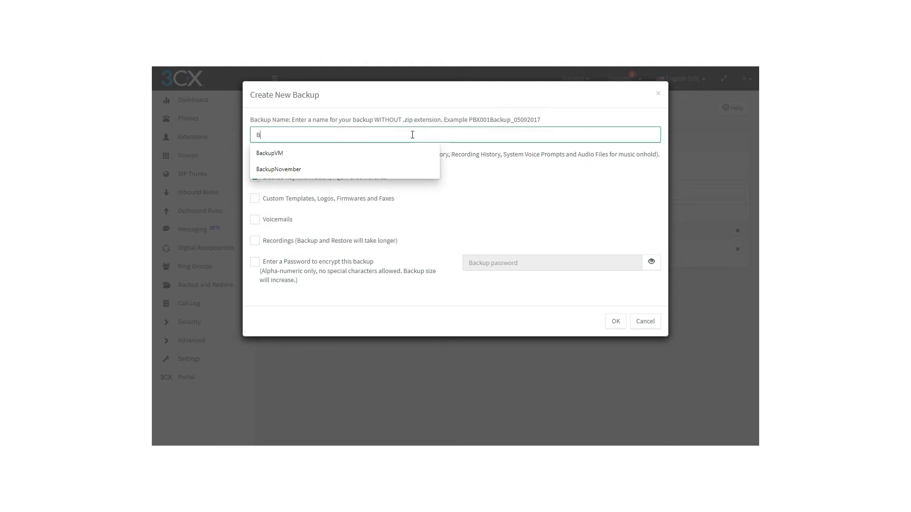
type("ackup")
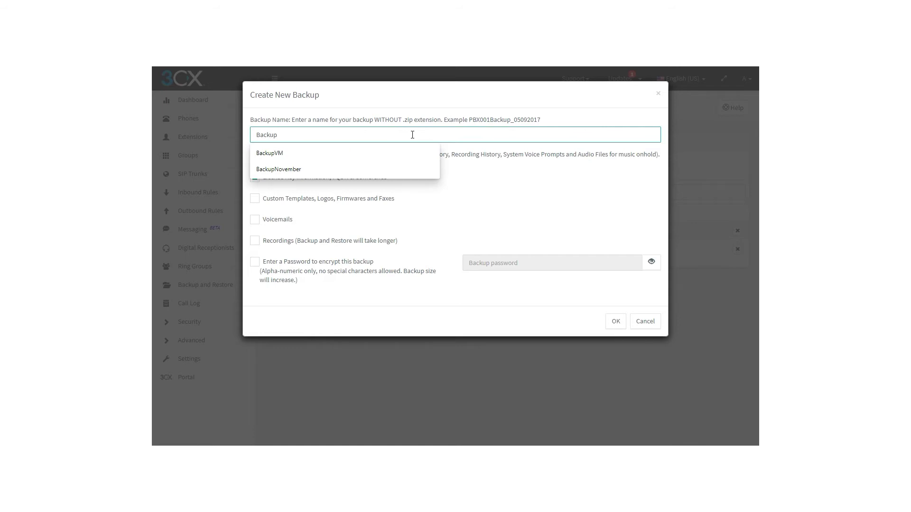
type("_today")
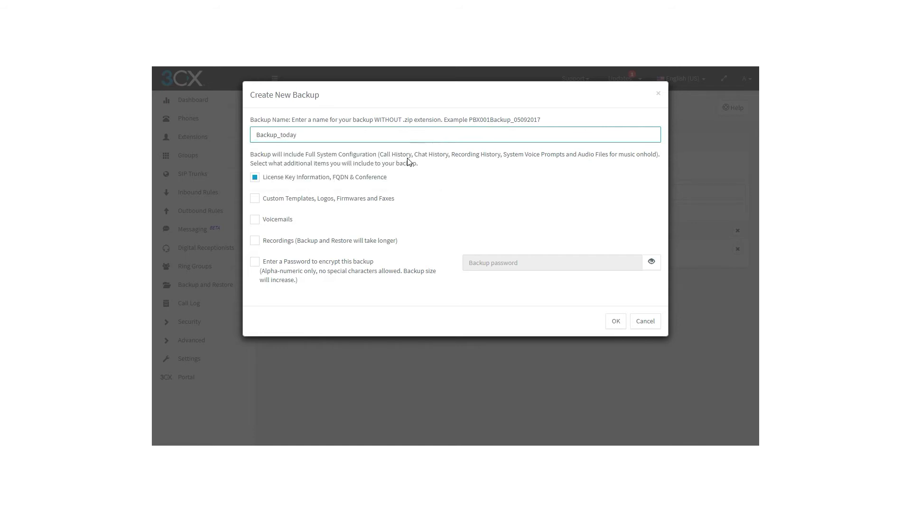
left_click(409, 162)
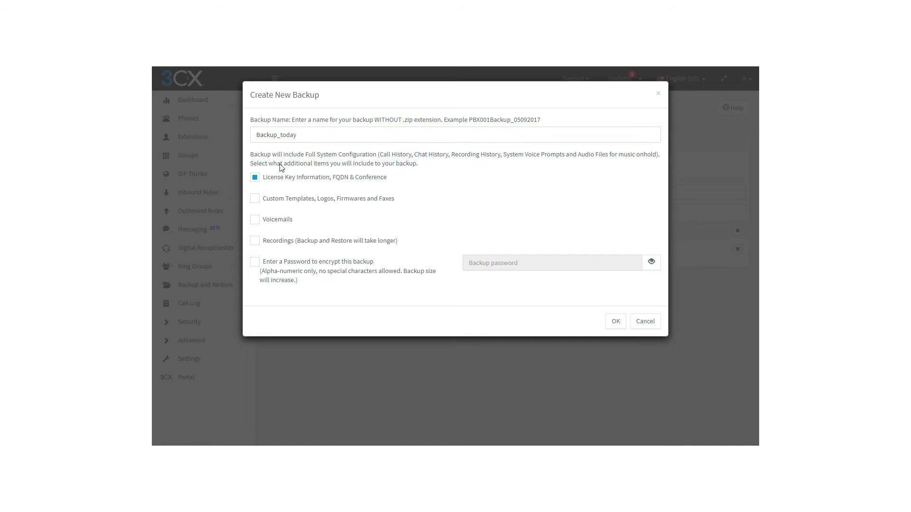
double_click(281, 134)
type("BackupToday")
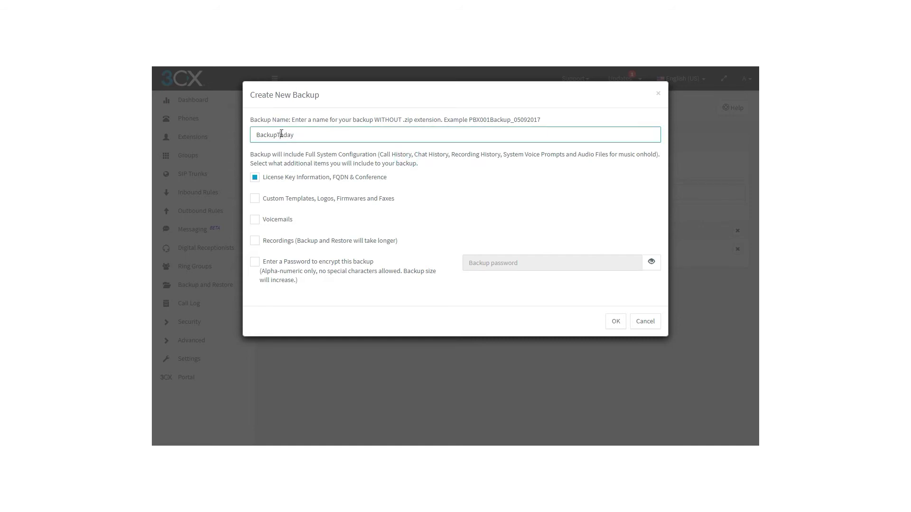
left_click(331, 162)
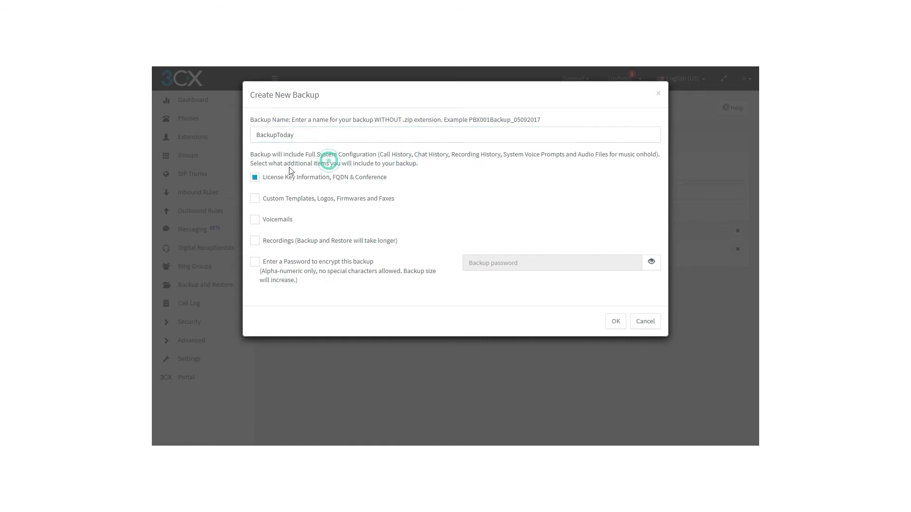
Include license information, custom templates, voicemails and recordings in the new backup, enable password encryption, and start the backup.
left_click(255, 178)
left_click(255, 199)
left_click(255, 221)
left_click(256, 242)
left_click(257, 266)
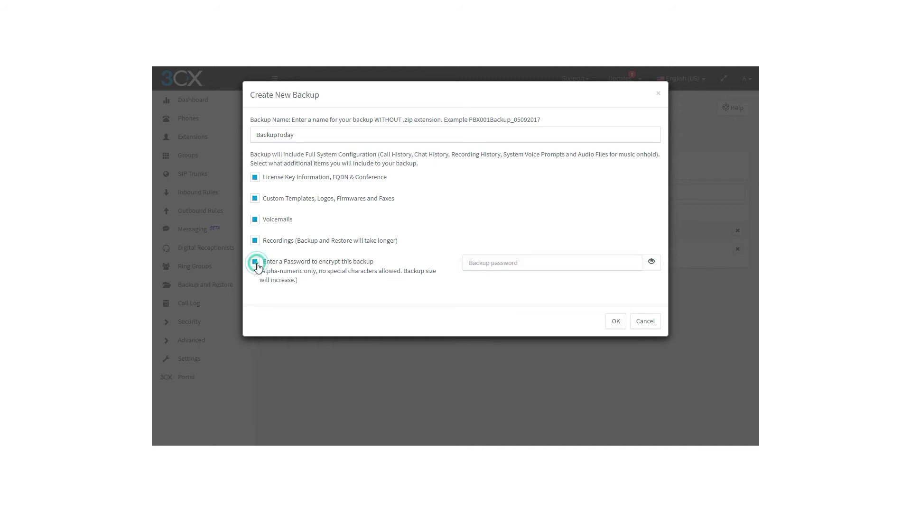
left_click(614, 322)
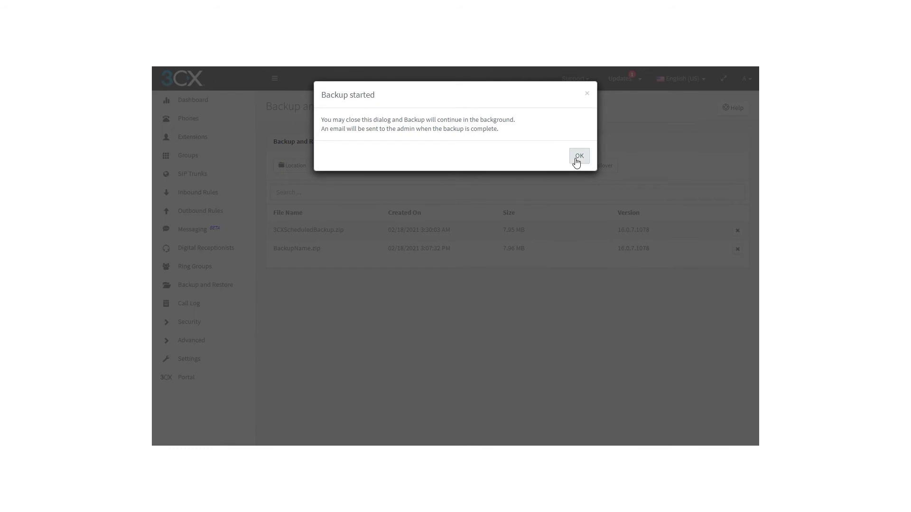
left_click(577, 158)
left_click(399, 176)
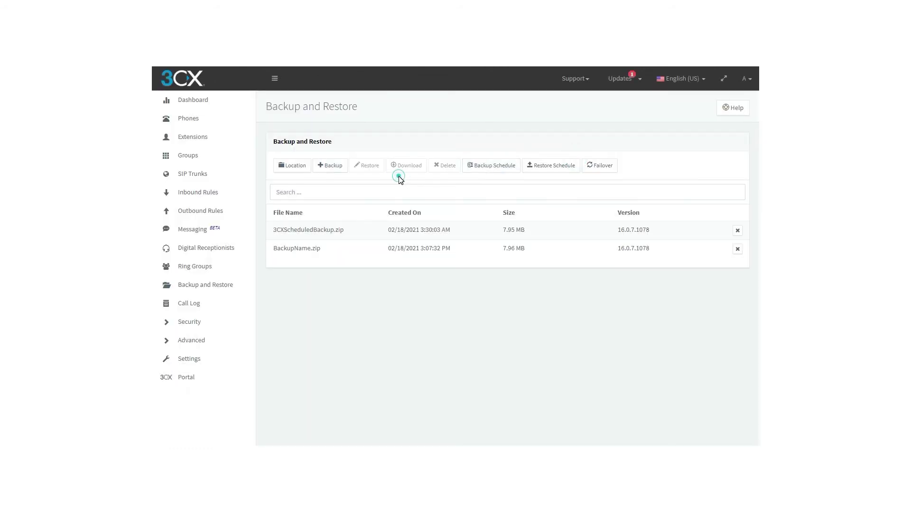
Open the backup schedule settings and toggle scheduled backups off and back on.
left_click(490, 169)
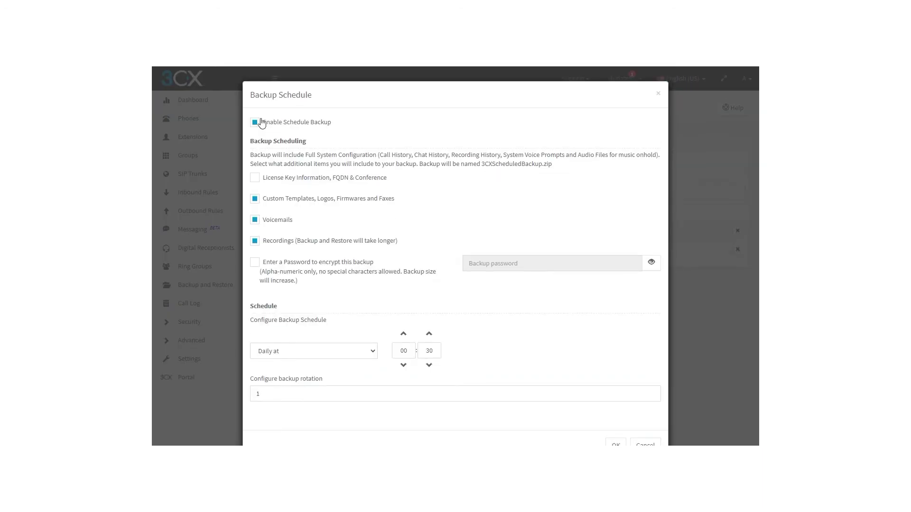
left_click(256, 123)
left_click(255, 123)
left_click(256, 124)
left_click(256, 124)
double_click(253, 309)
Try scheduling the automatic backup weekly on Sunday at 23:30, and discard the schedule changes.
left_click(338, 351)
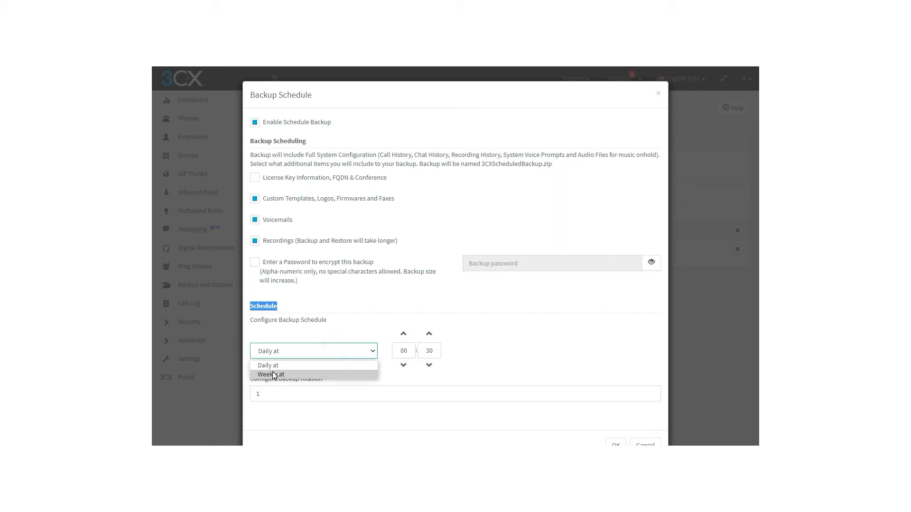
left_click(275, 375)
left_click(404, 365)
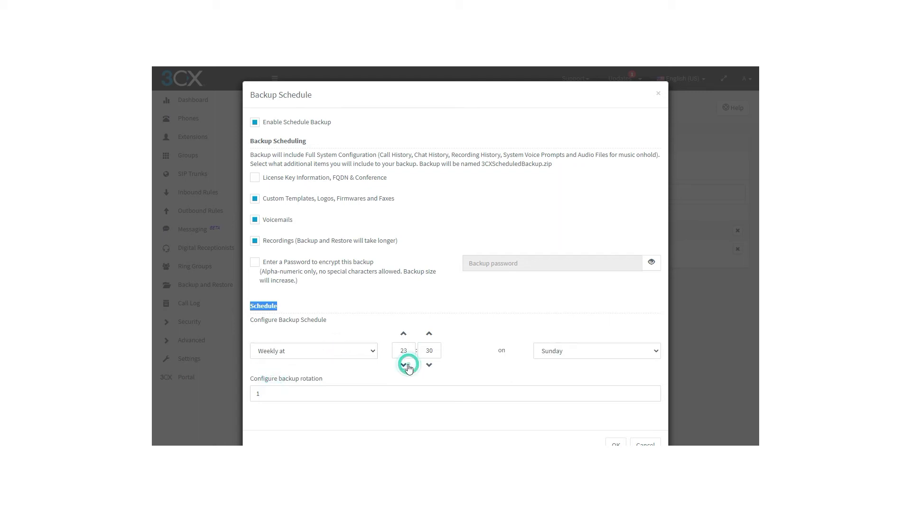
left_click(623, 353)
left_click(572, 356)
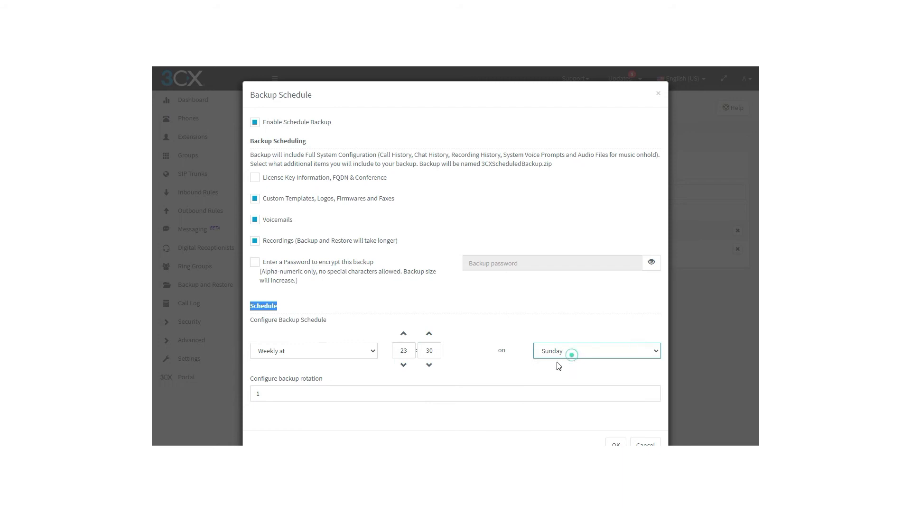
left_click(277, 414)
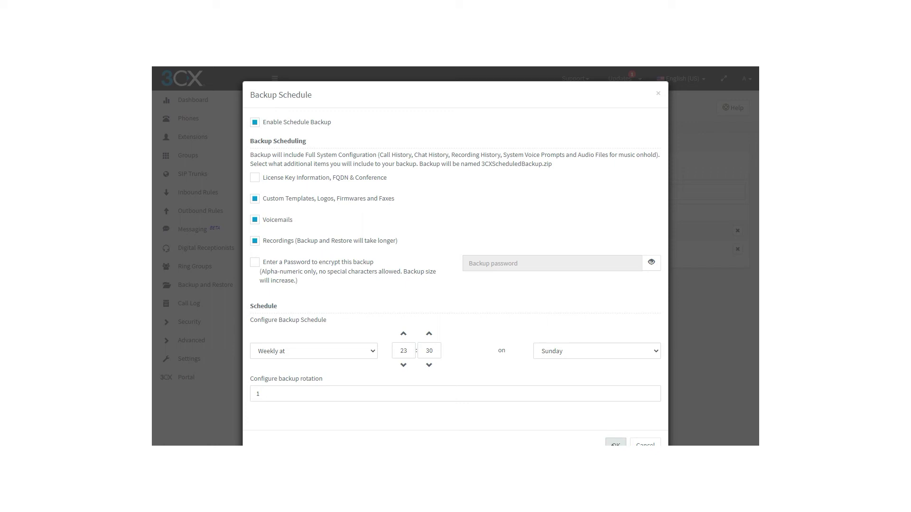
left_click(645, 445)
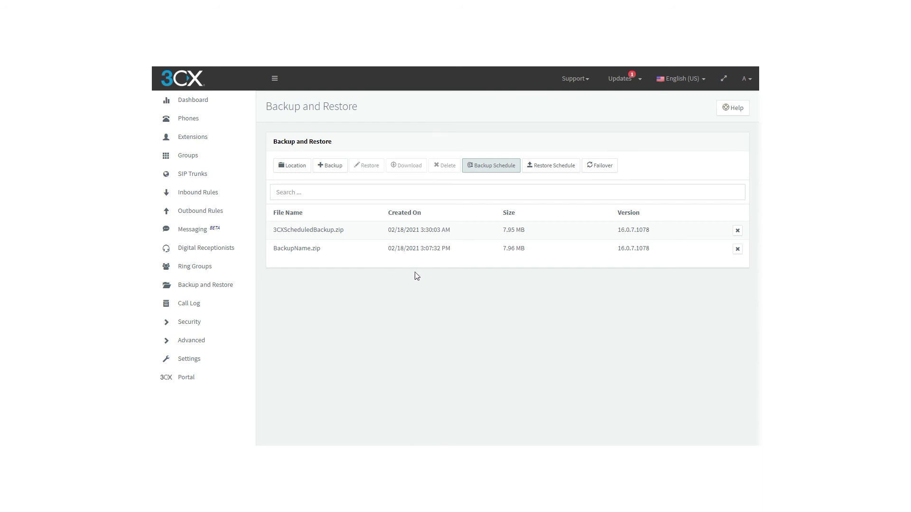
Try enabling the scheduled restore in the restore schedule settings, and discard the change.
left_click(549, 168)
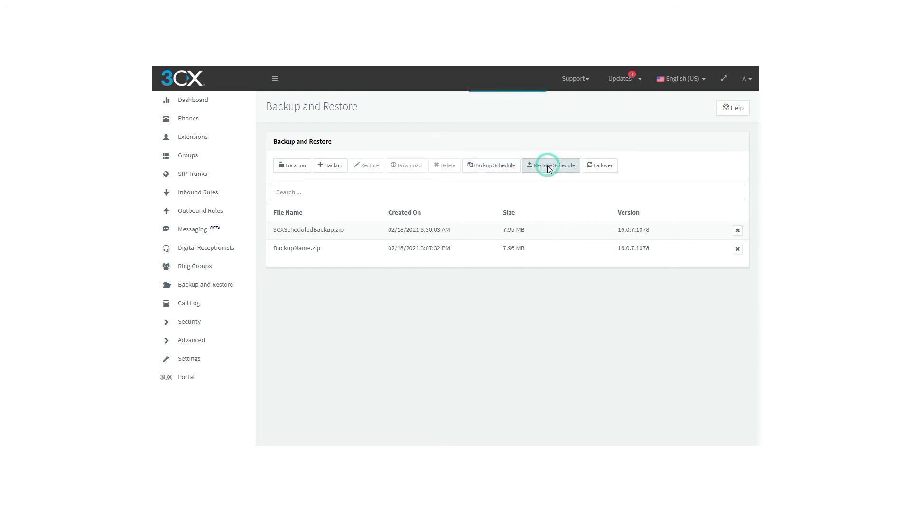
left_click(253, 124)
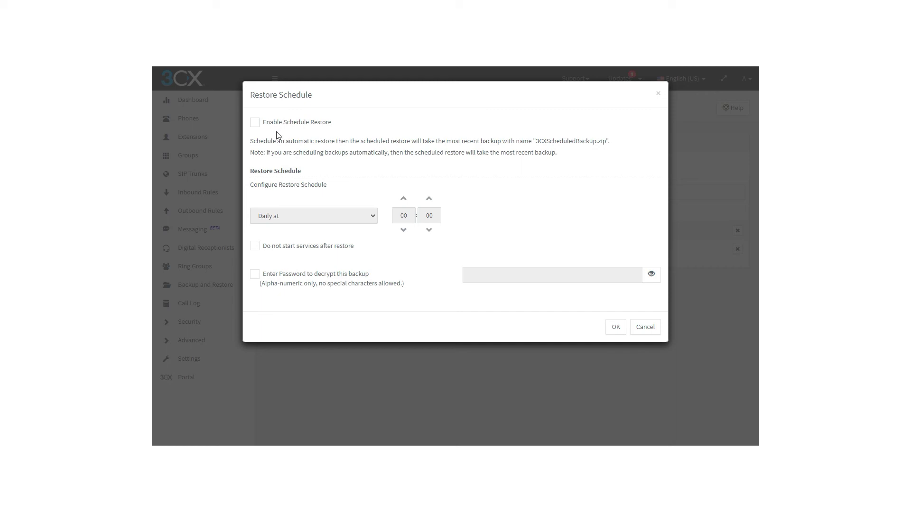
left_click(255, 123)
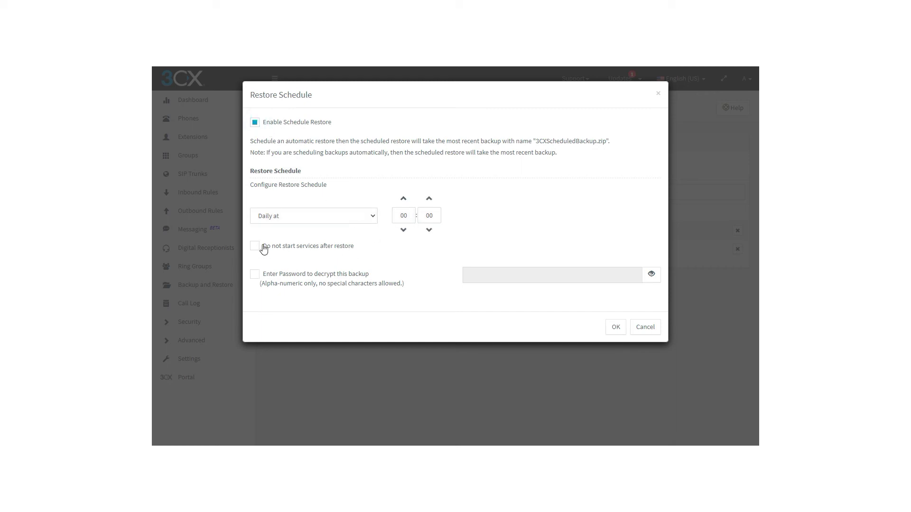
left_click(641, 333)
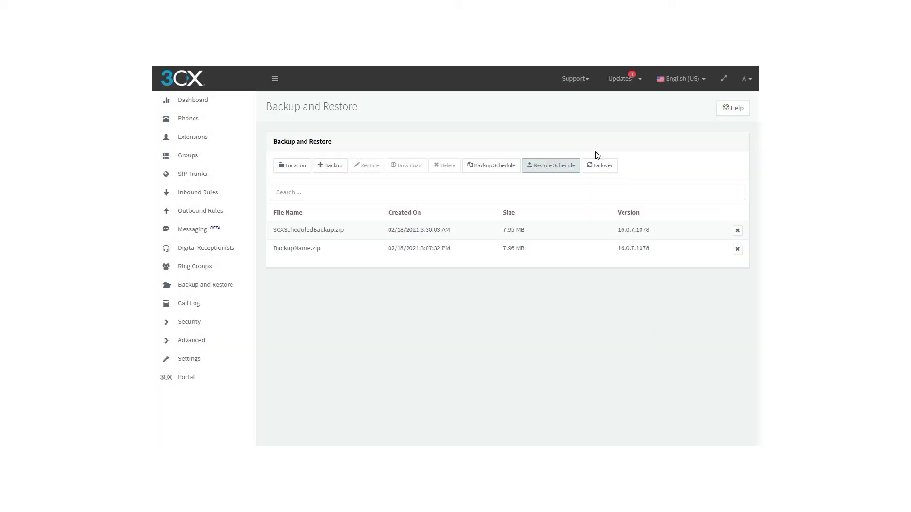
Examine the failover options and close them without saving.
left_click(597, 172)
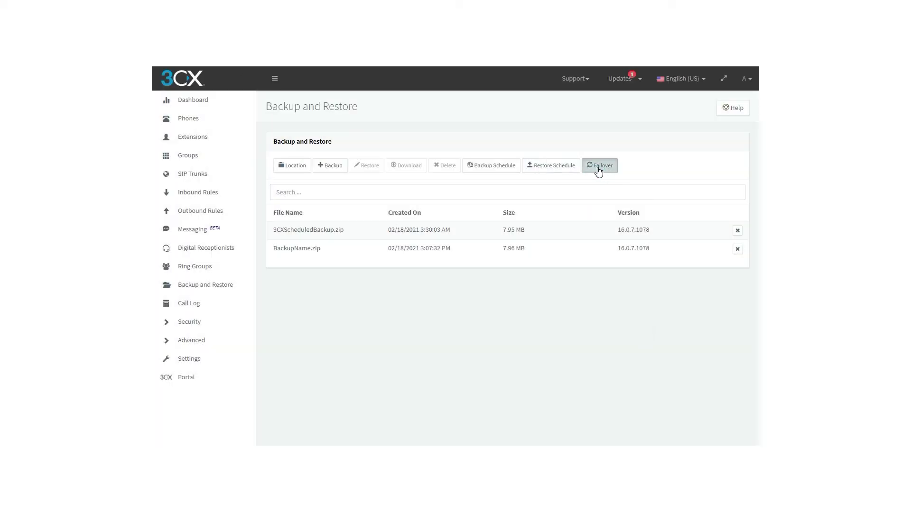
left_click(256, 123)
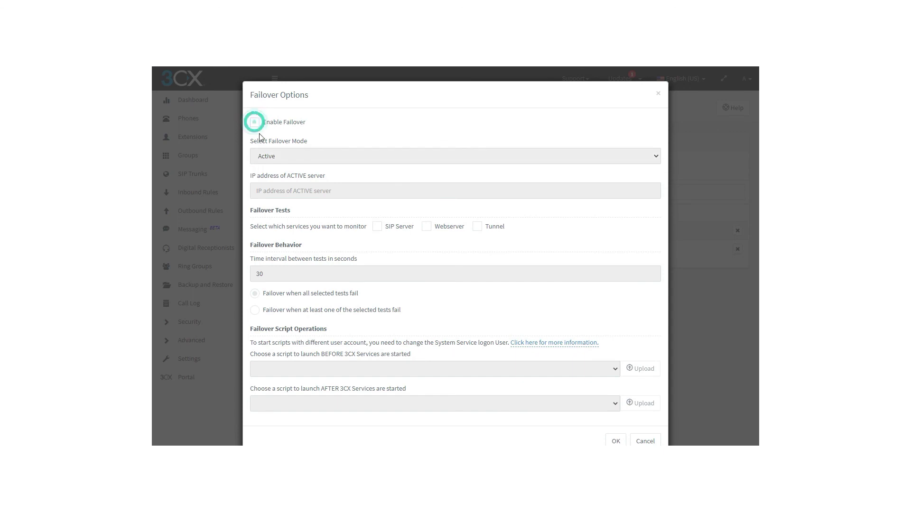
left_click(657, 94)
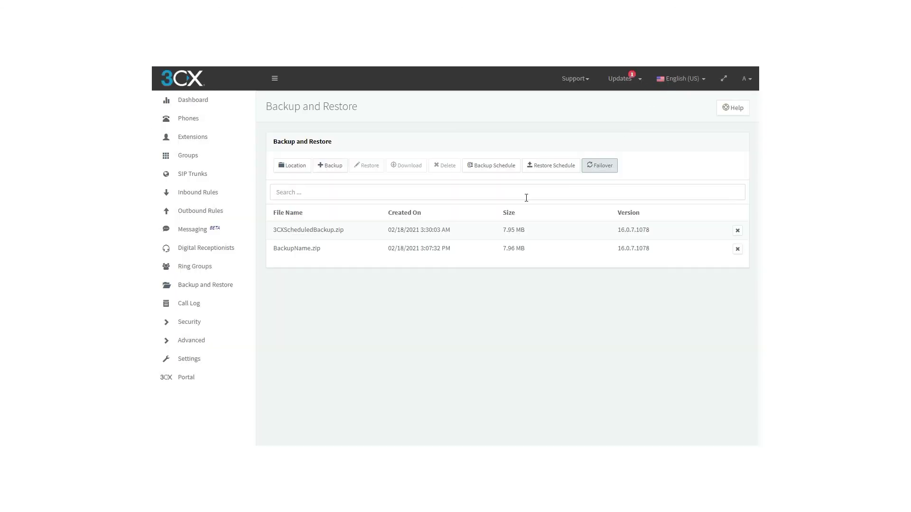
left_click(381, 179)
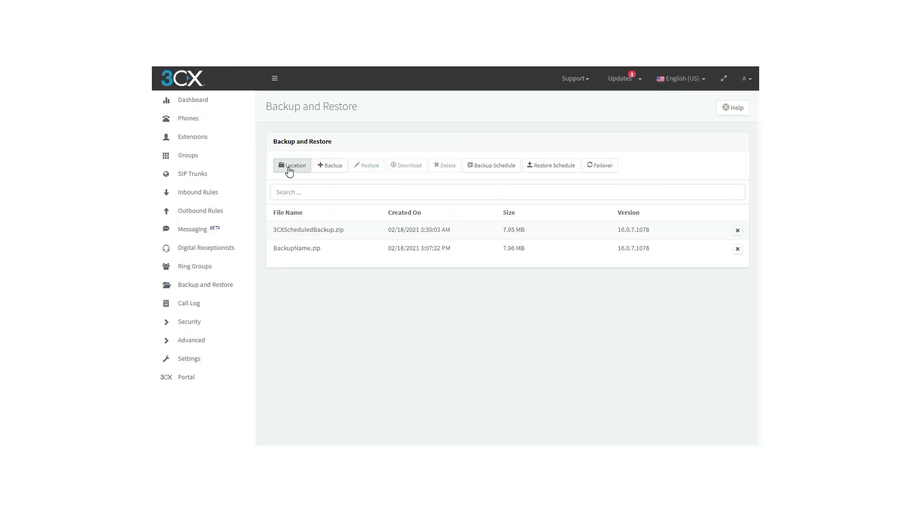
Try Local Disk as the backup location type, set it back to Google Storage, and save the location.
left_click(289, 168)
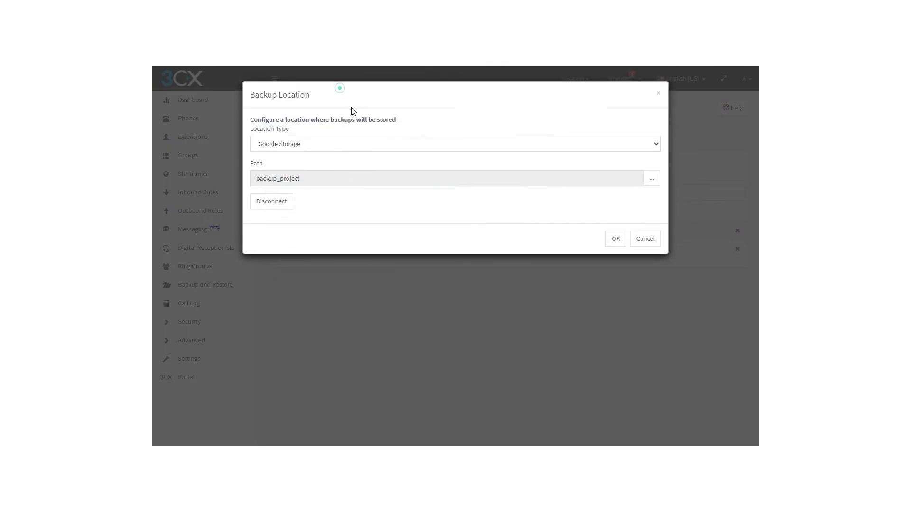
left_click_drag(352, 111, 339, 138)
left_click(297, 126)
left_click(316, 147)
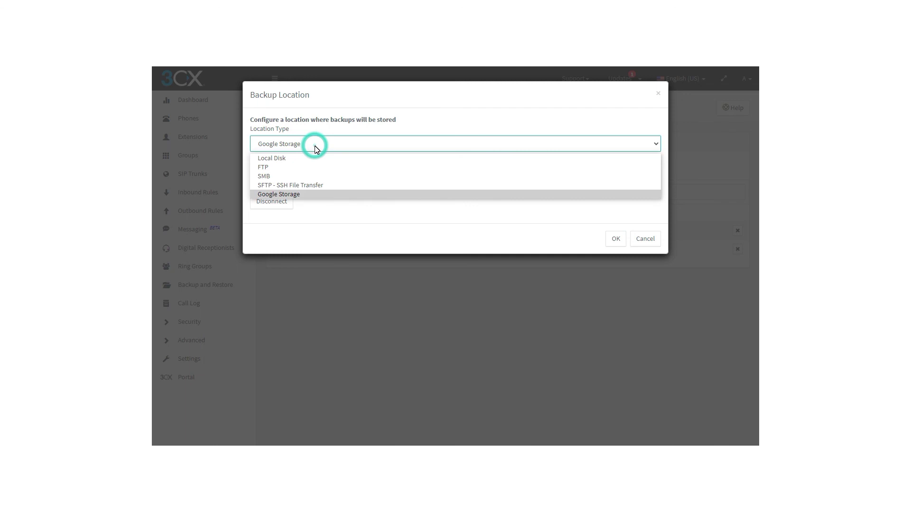
left_click(294, 160)
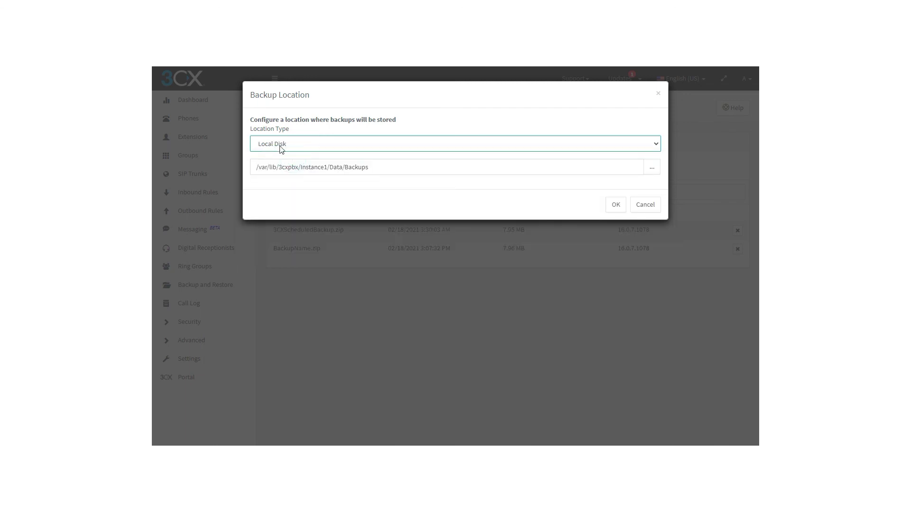
left_click(280, 148)
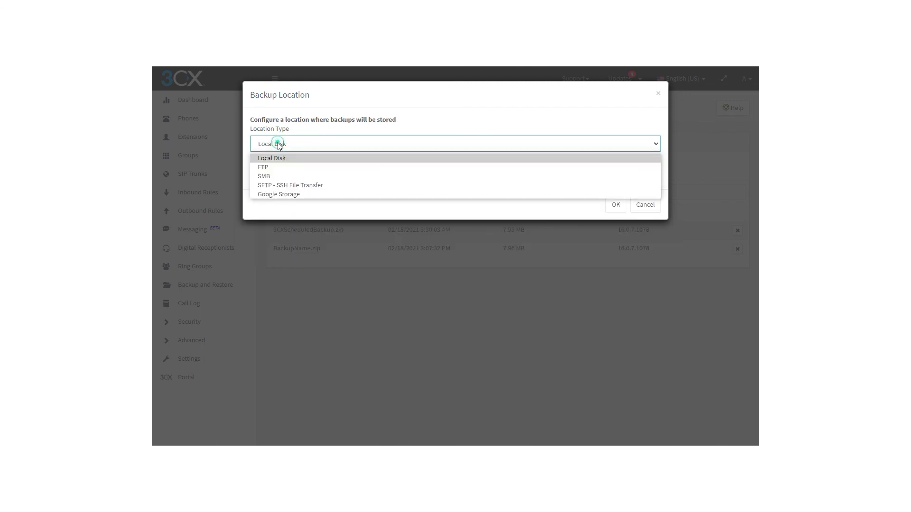
left_click(277, 194)
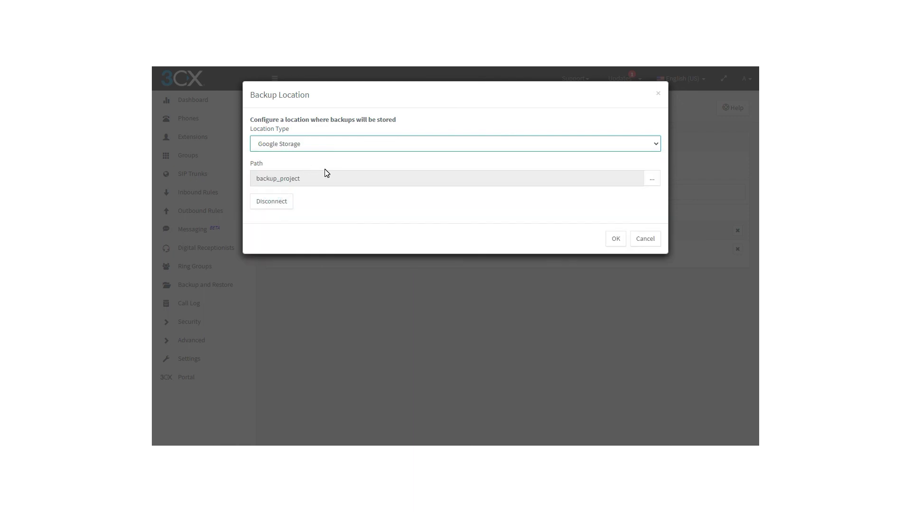
left_click(613, 239)
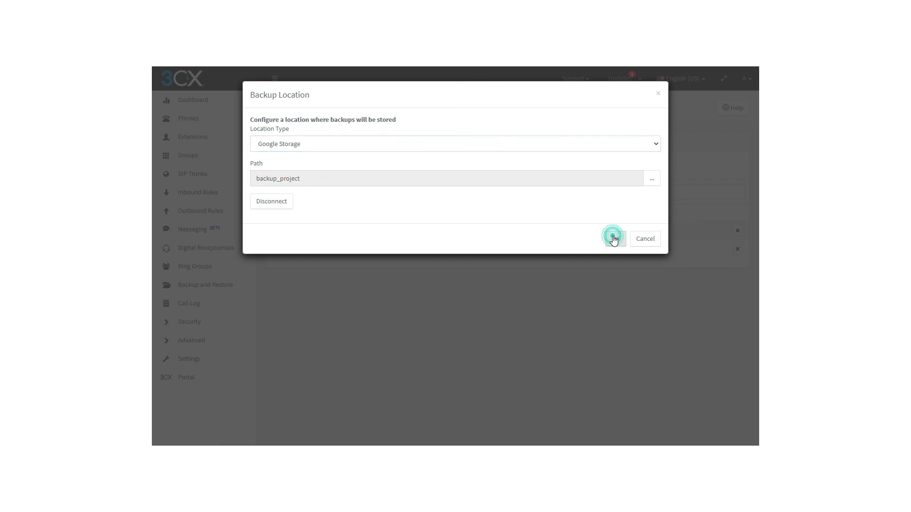